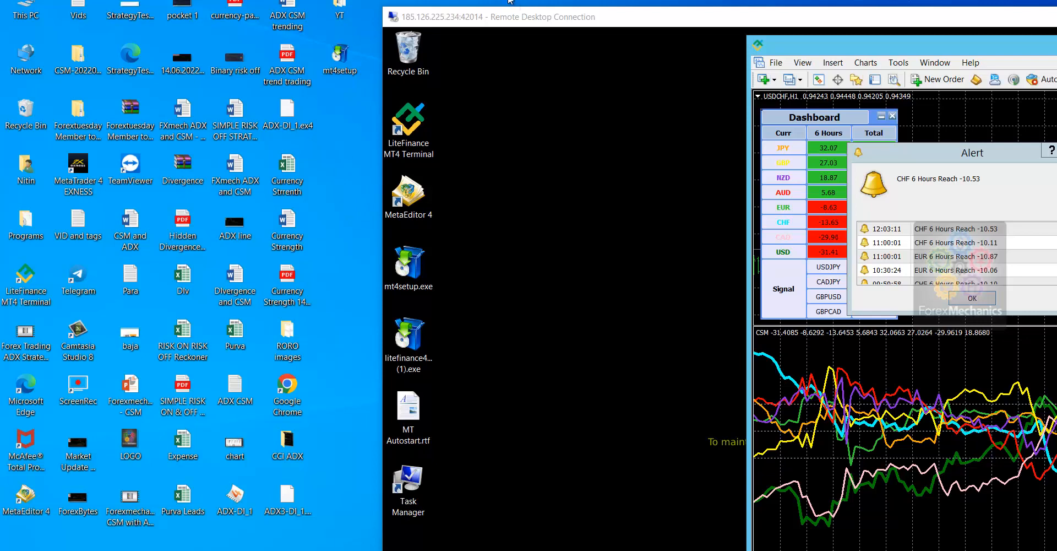
# - Activate the remote session and move its MT4 terminal window closer to the desktop icons to show the whole dashboard
pyautogui.click(506, 23)
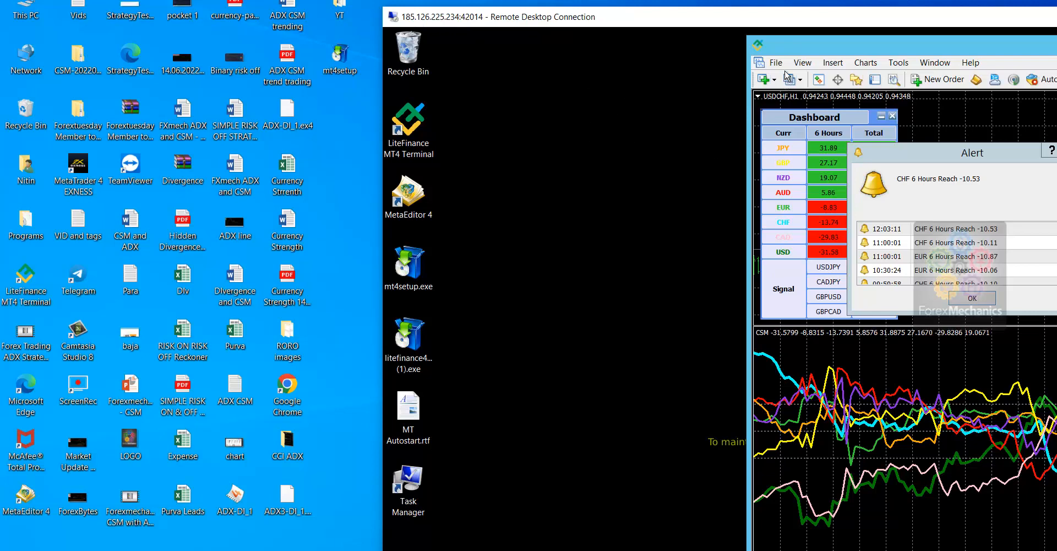
pyautogui.moveTo(779, 47); pyautogui.dragTo(713, 44)
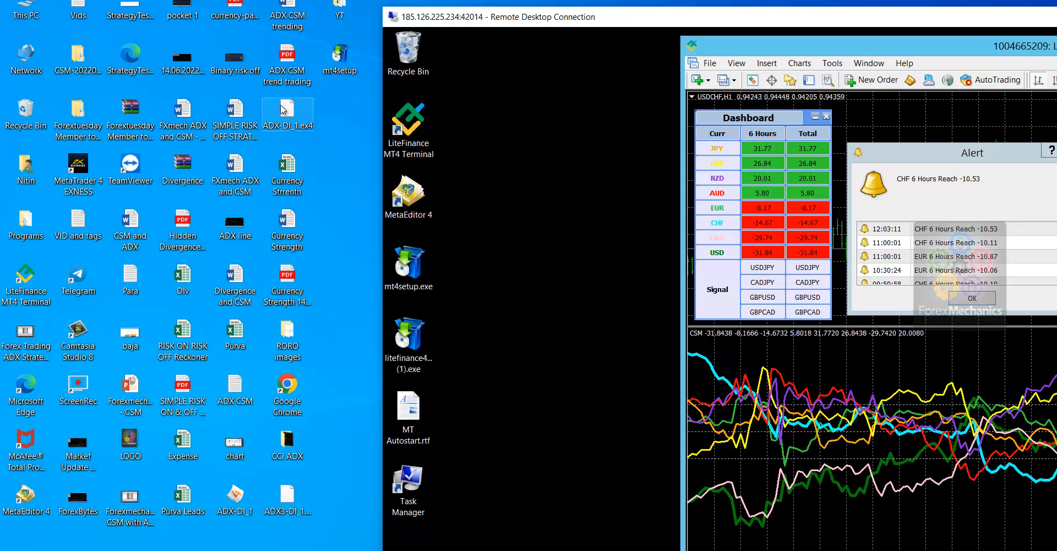
# - Copy the mt4setup file from the local computer's desktop
pyautogui.click(332, 172)
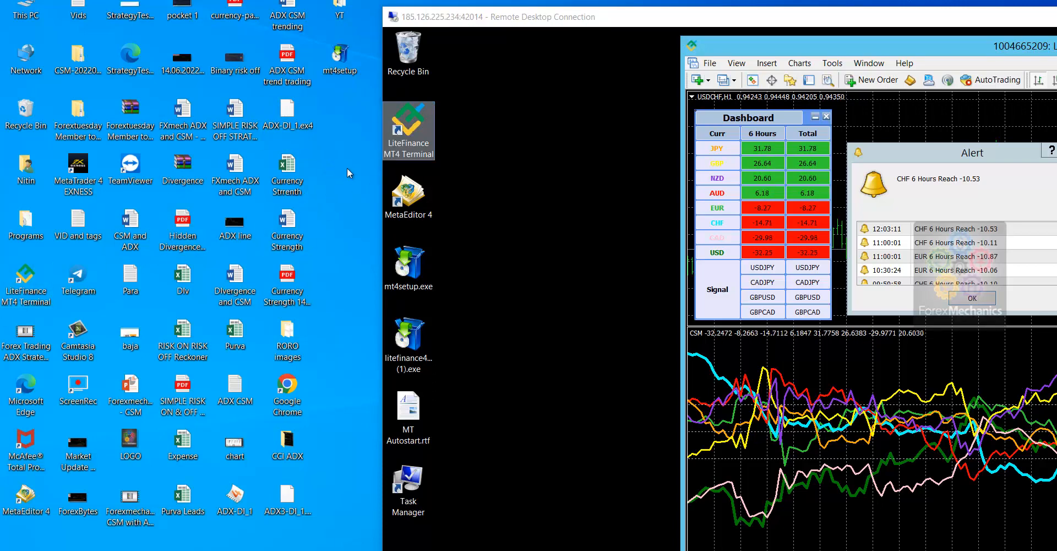
pyautogui.click(350, 59)
pyautogui.click(338, 123)
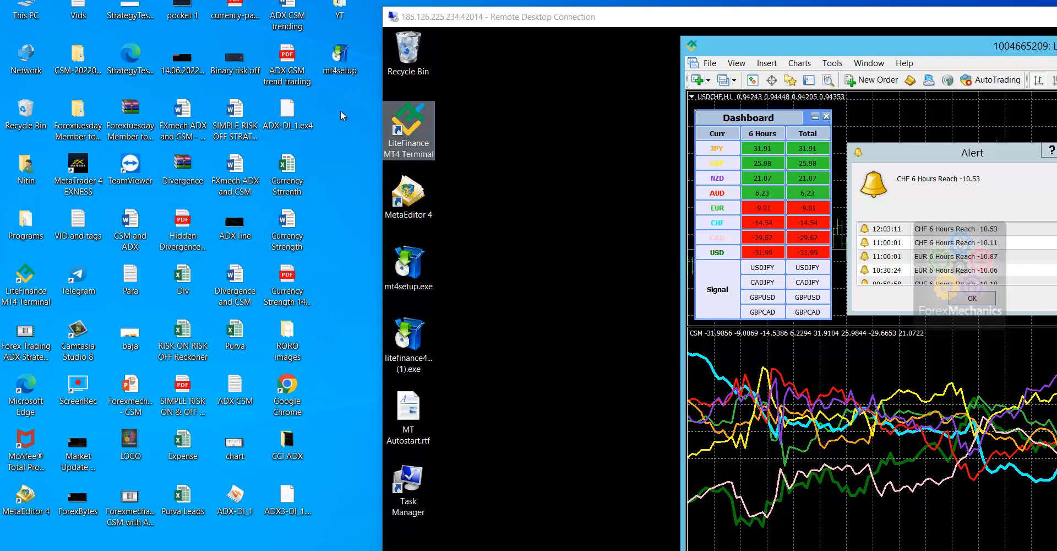
pyautogui.moveTo(342, 70)
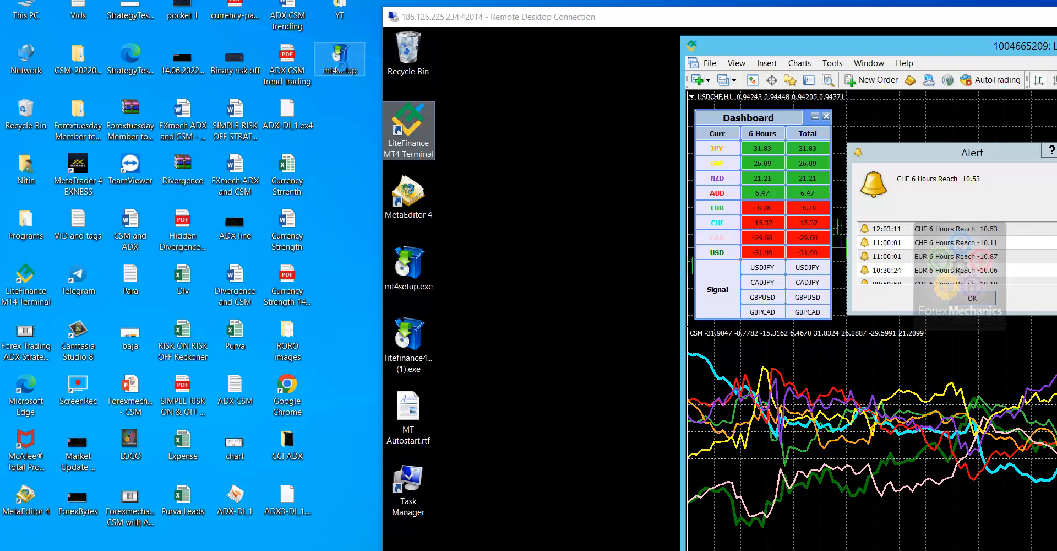
pyautogui.rightClick(342, 69)
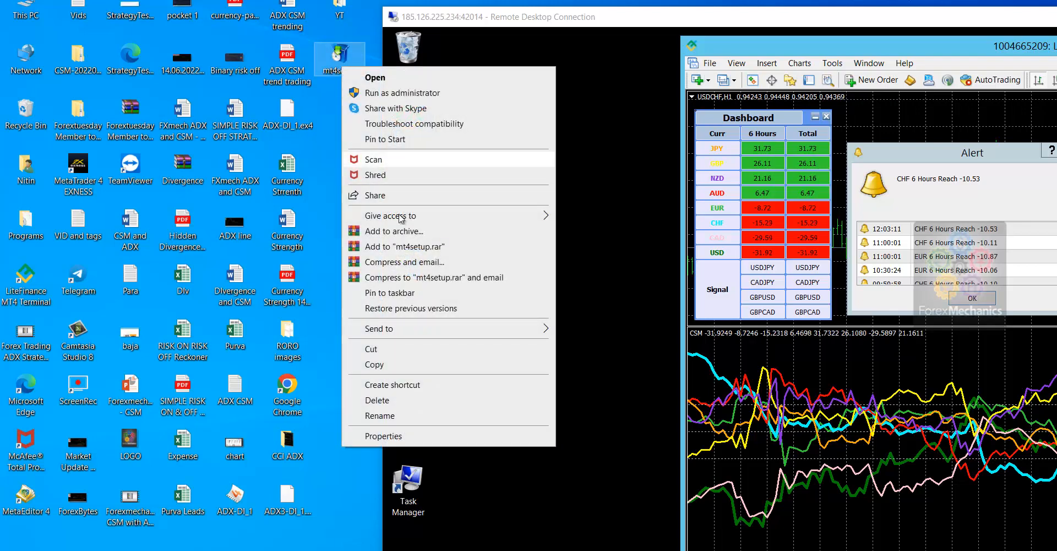
pyautogui.click(433, 369)
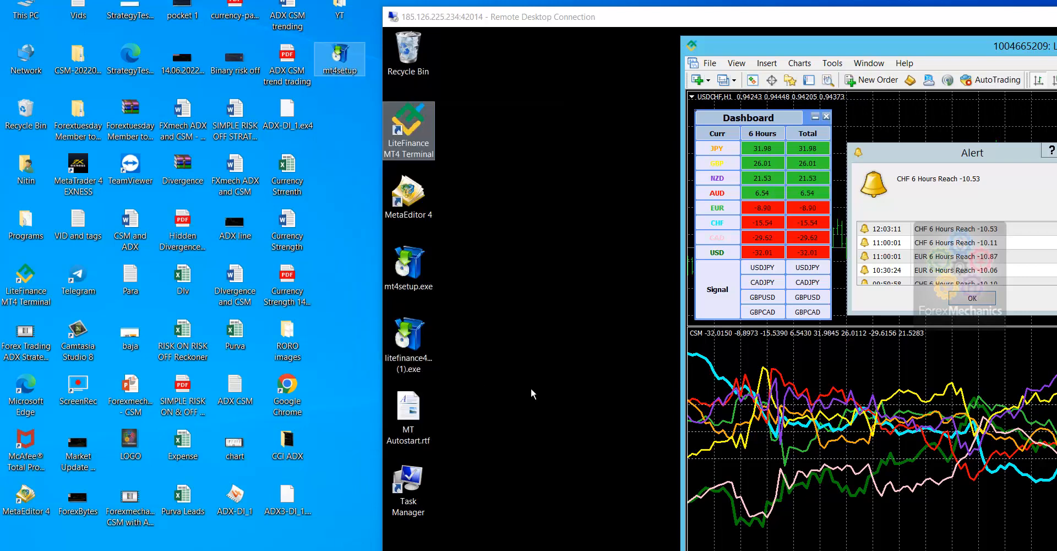
# - Delete the existing mt4setup.exe file from the remote desktop
pyautogui.click(414, 271)
pyautogui.click(414, 271)
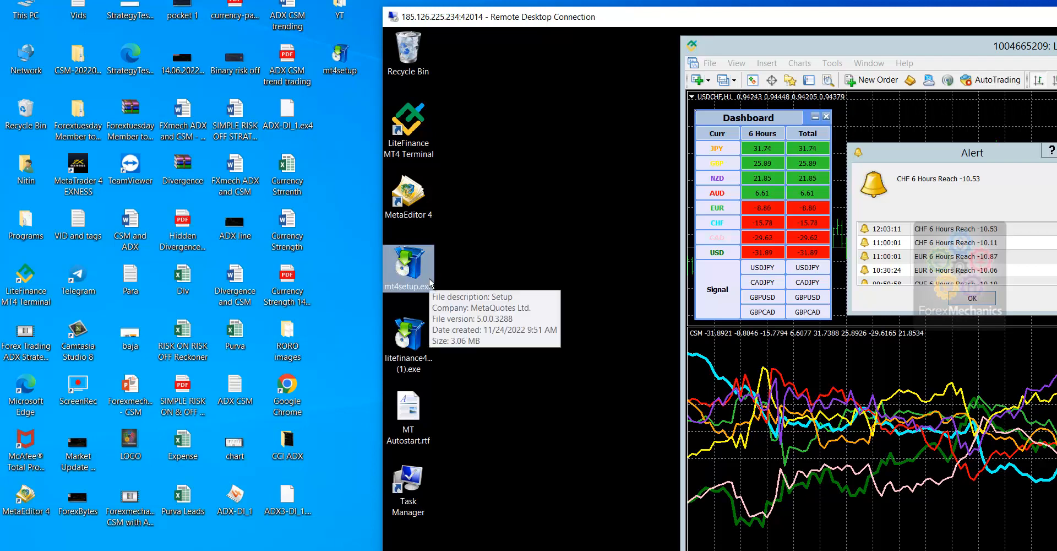
pyautogui.press('Delete')
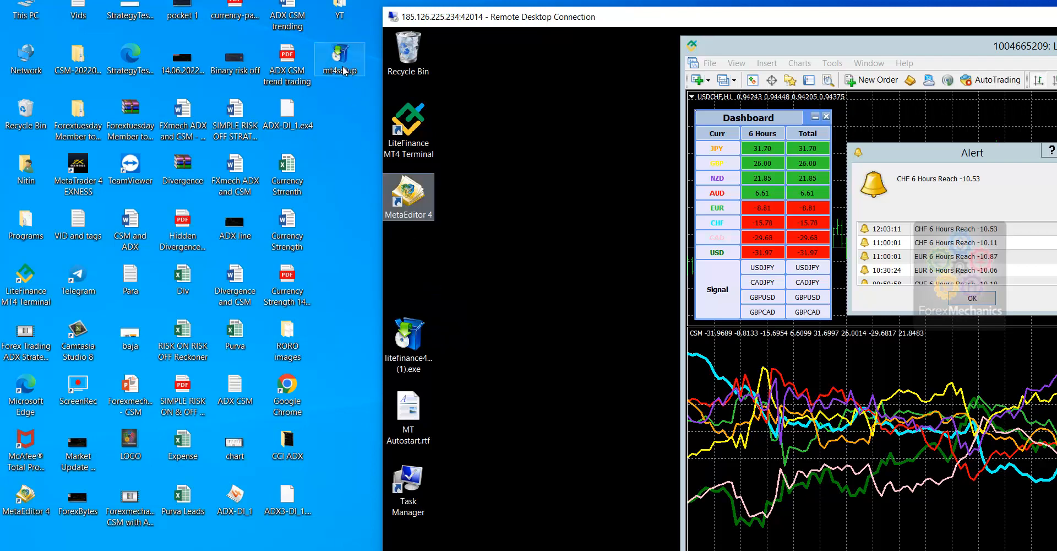
# - Paste the copied mt4setup file onto an empty area of the remote desktop
pyautogui.rightClick(553, 226)
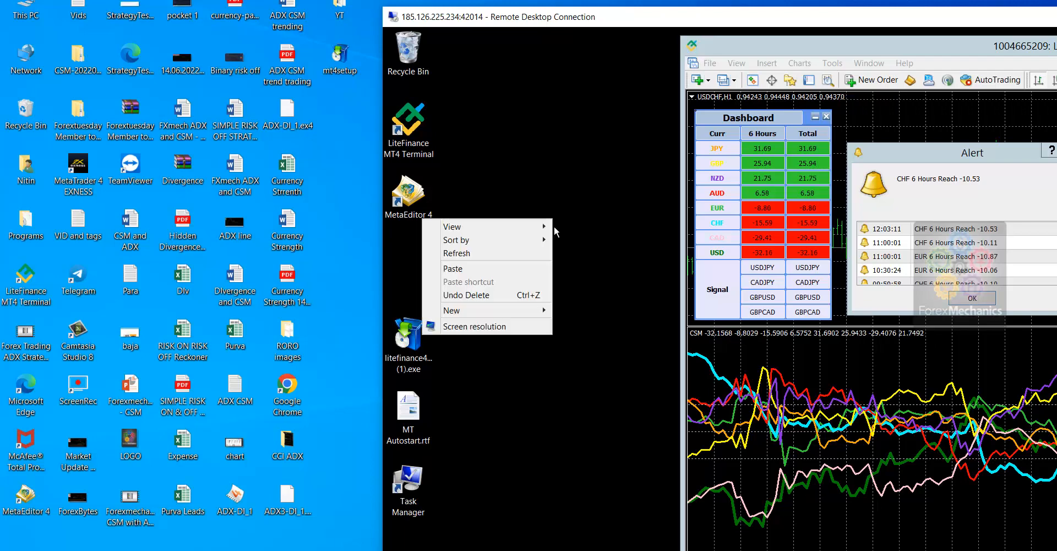
pyautogui.click(483, 271)
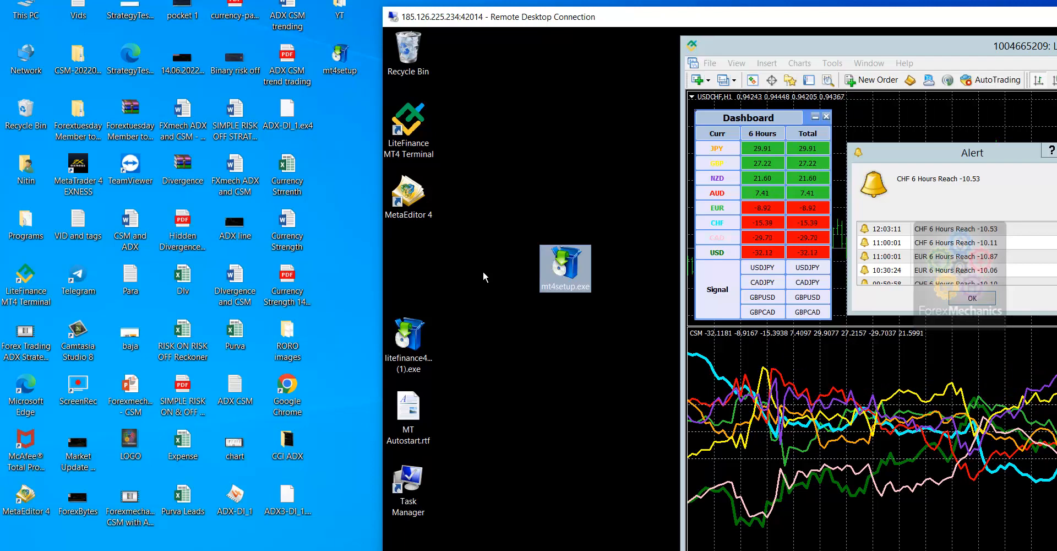
pyautogui.click(596, 364)
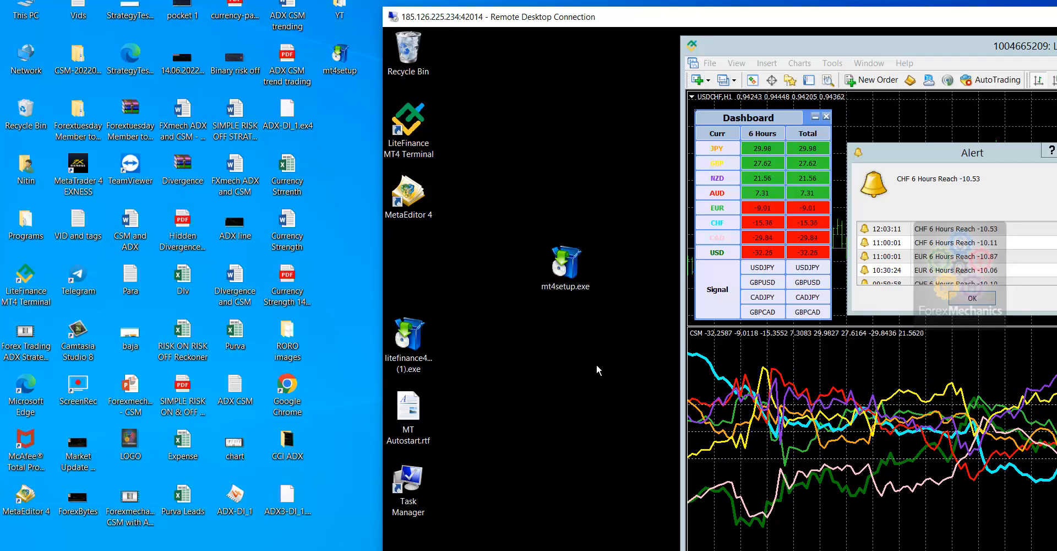
# - Move the MT4 terminal window next to the remote desktop's icons so more of the USDCHF chart is visible
pyautogui.click(775, 57)
pyautogui.moveTo(774, 53); pyautogui.dragTo(557, 52)
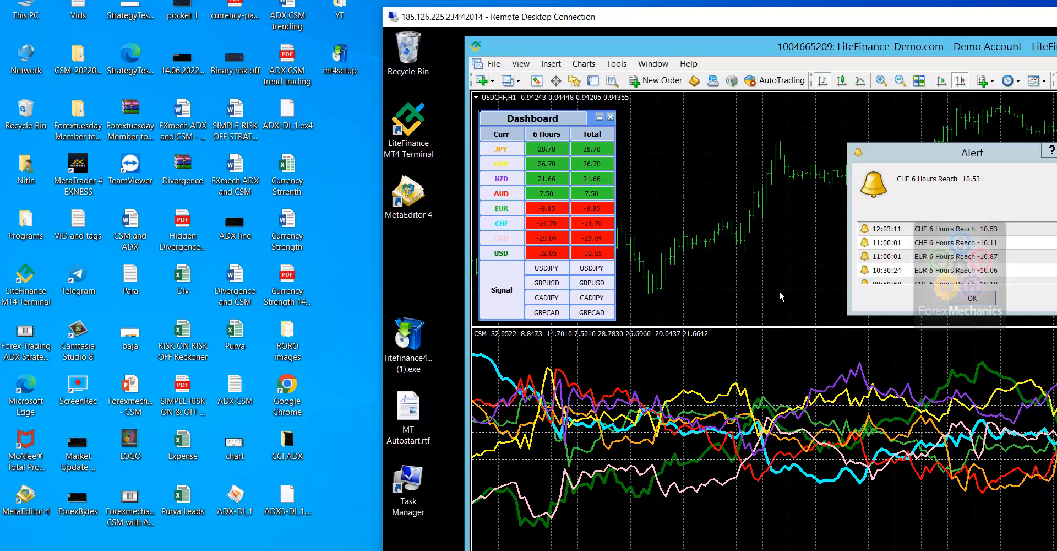
pyautogui.moveTo(793, 180)
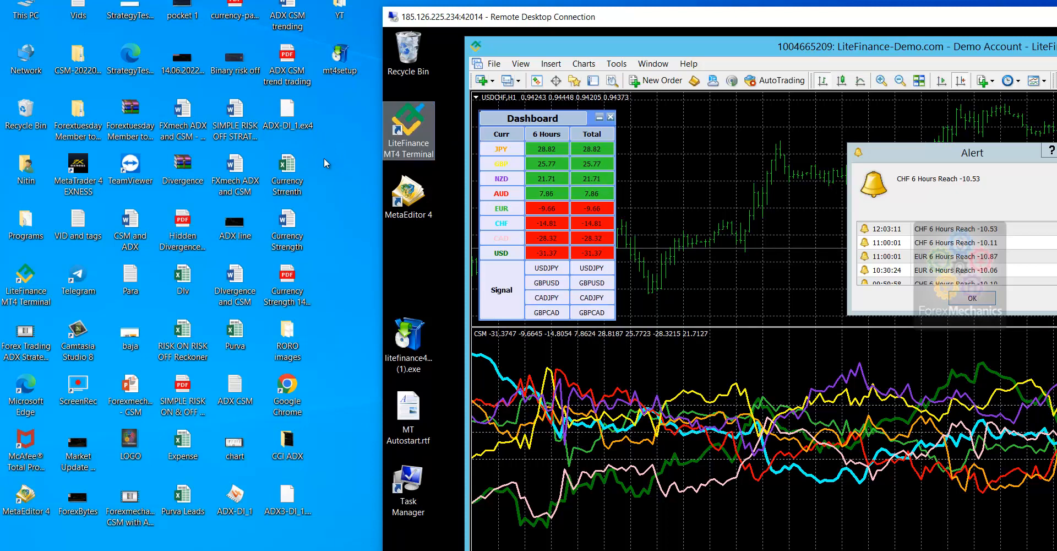
# - Reposition the Remote Desktop Connection window farther from the local desktop icons to leave more of the local desktop uncovered
pyautogui.click(343, 231)
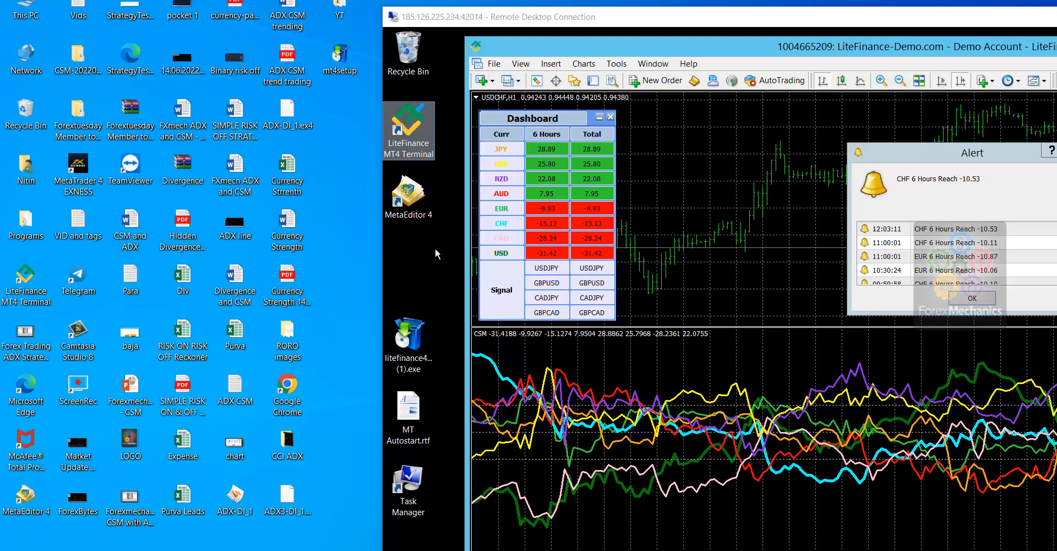
pyautogui.click(502, 24)
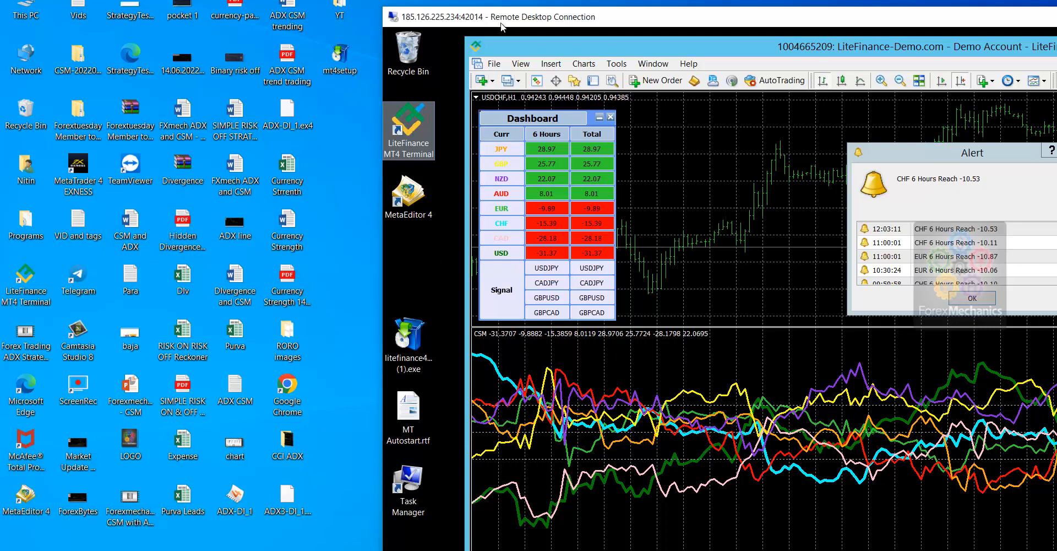
pyautogui.moveTo(501, 23); pyautogui.dragTo(587, 16)
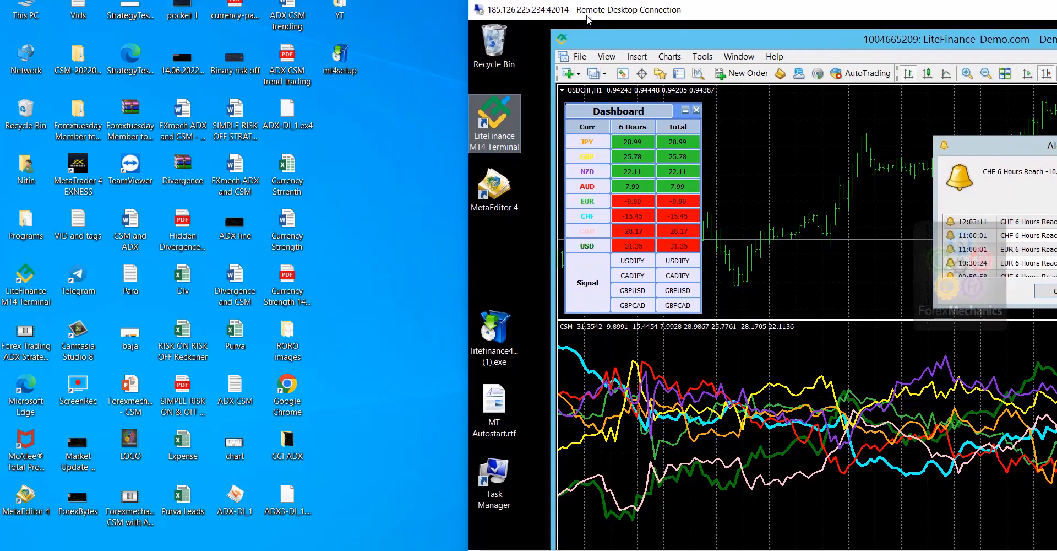
pyautogui.click(371, 104)
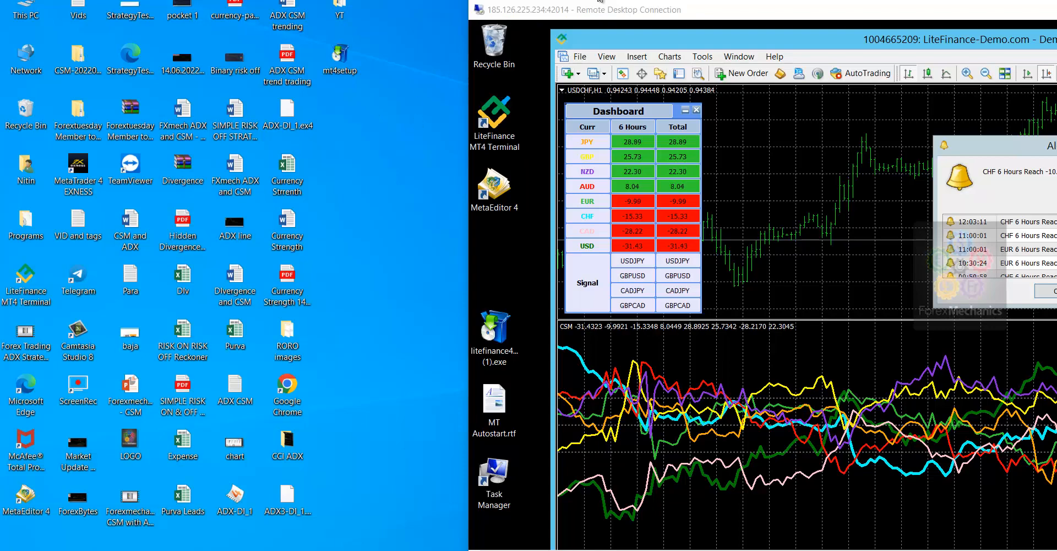
pyautogui.moveTo(600, 3); pyautogui.dragTo(571, 1)
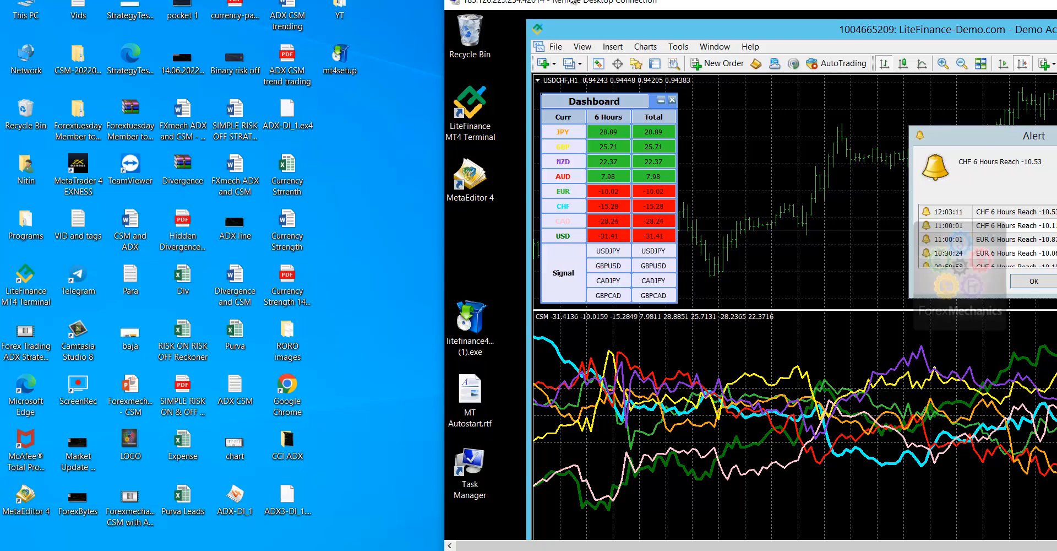
# - Launch the litefinance4setup (1).exe installer on the remote desktop to show its license agreement, and cancel the installation
pyautogui.click(492, 260)
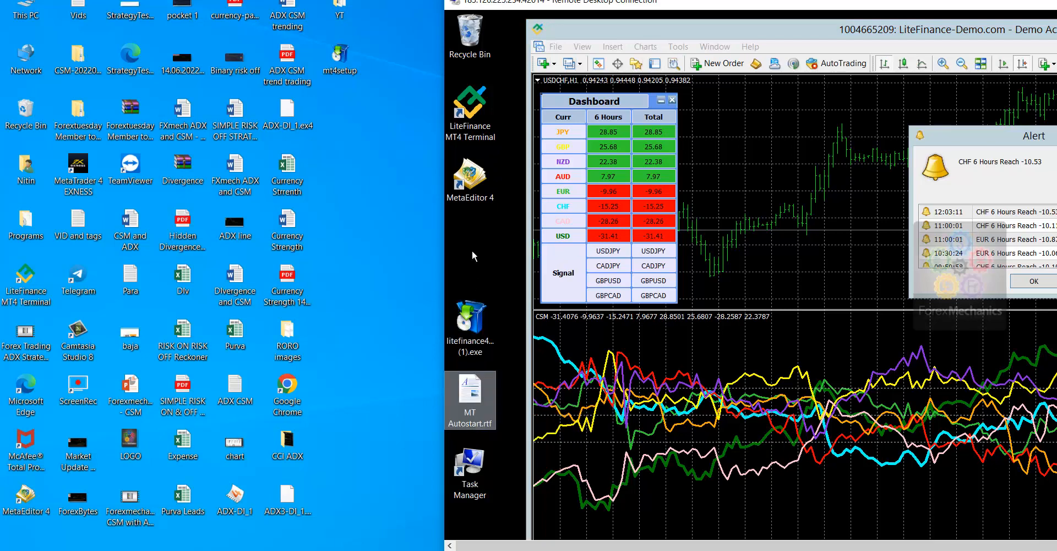
pyautogui.moveTo(471, 250)
pyautogui.mouseDown()
pyautogui.moveTo(418, 177)
pyautogui.moveTo(482, 234)
pyautogui.mouseUp()
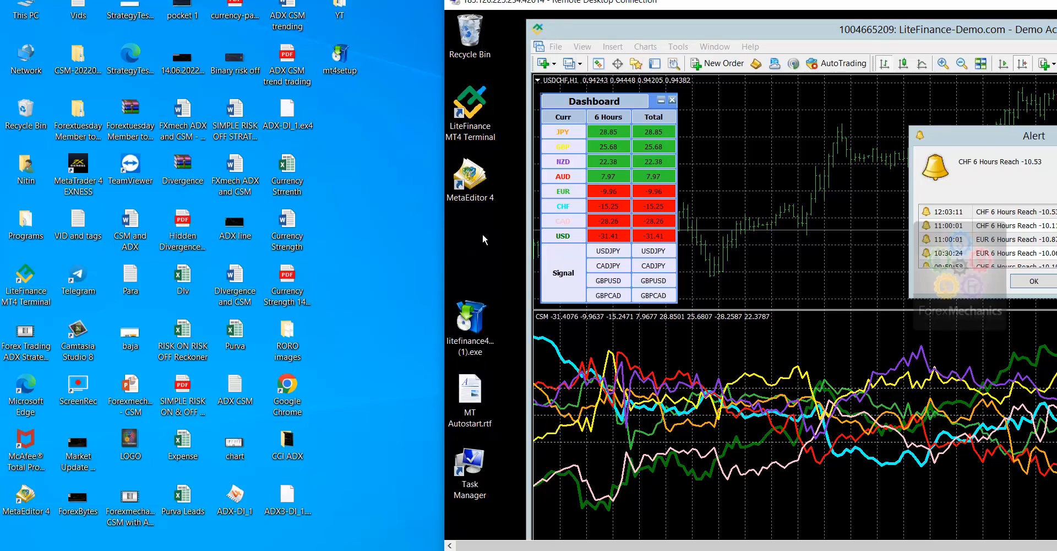
pyautogui.doubleClick(471, 337)
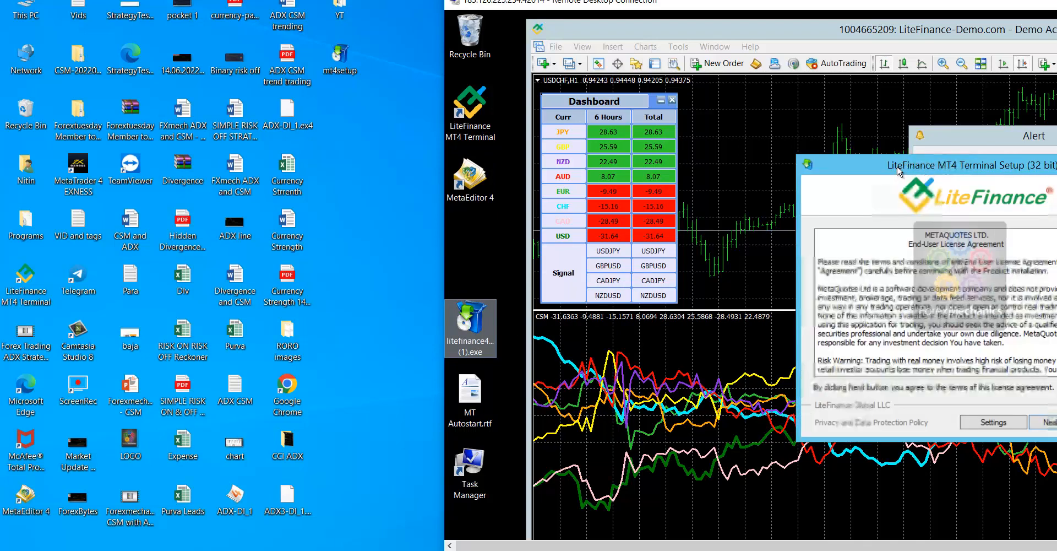
pyautogui.moveTo(900, 172); pyautogui.dragTo(788, 159)
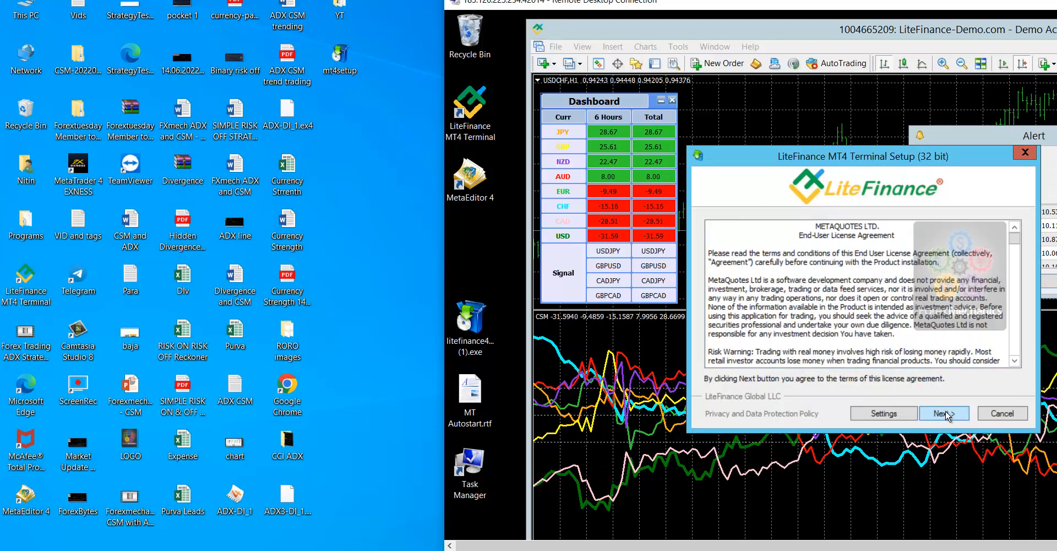
pyautogui.click(1024, 153)
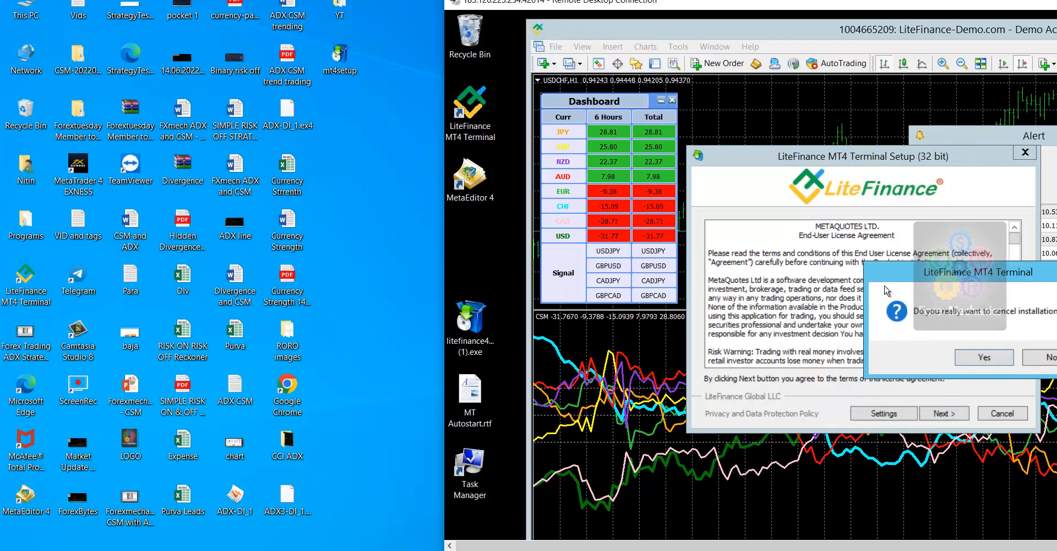
pyautogui.click(970, 359)
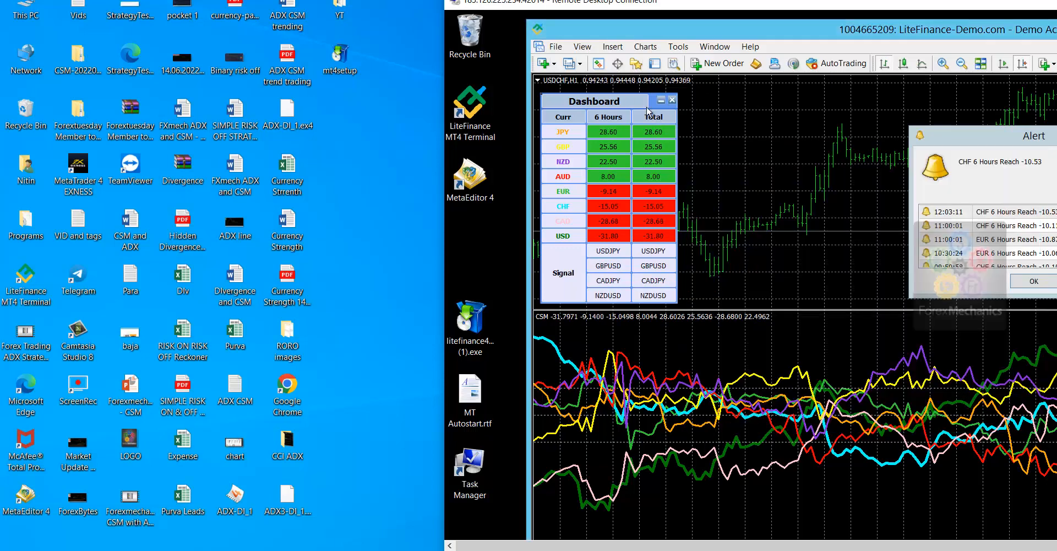
# - Show the Market Watch and open a new chart window for GBPUSD
pyautogui.click(598, 64)
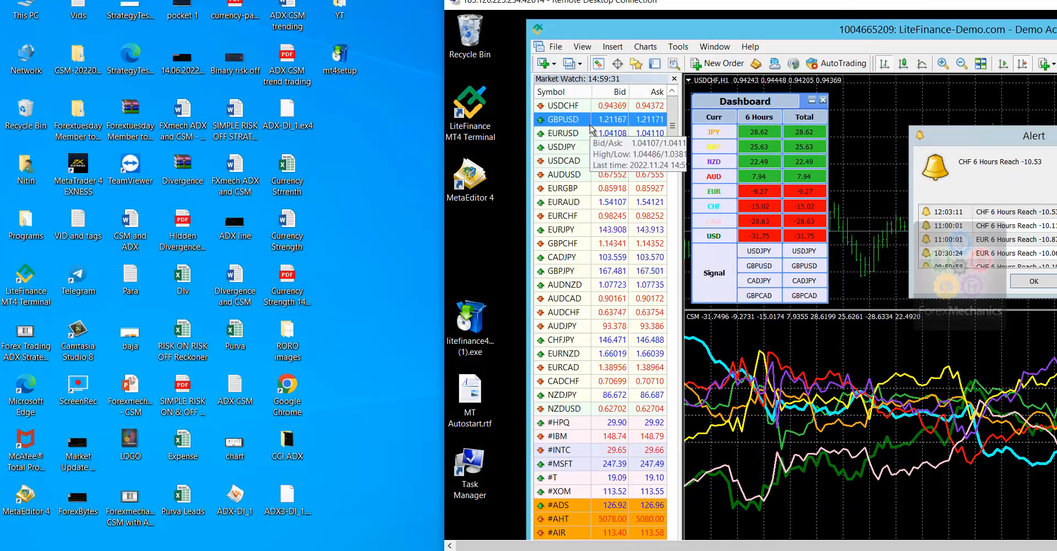
pyautogui.rightClick(591, 127)
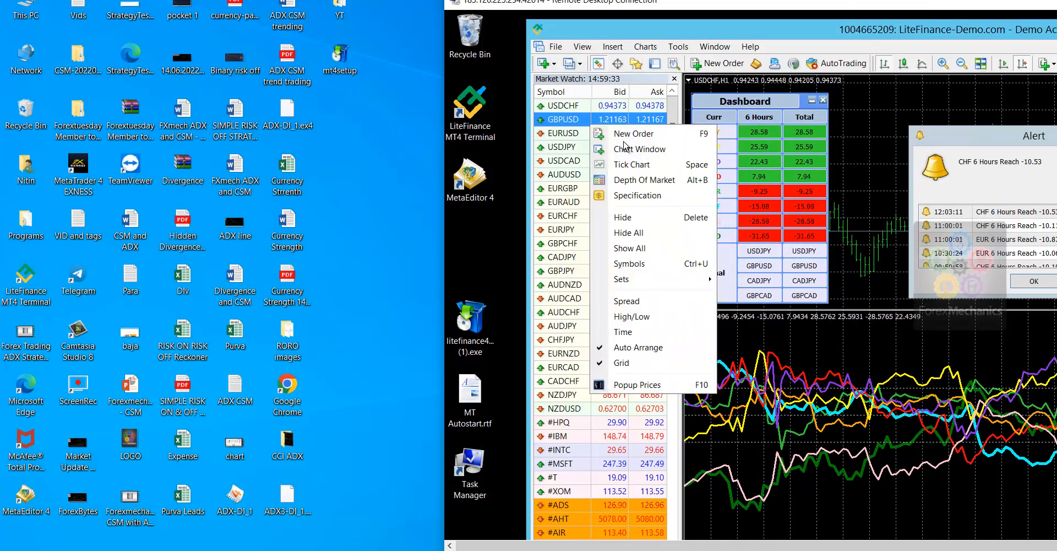
pyautogui.click(652, 148)
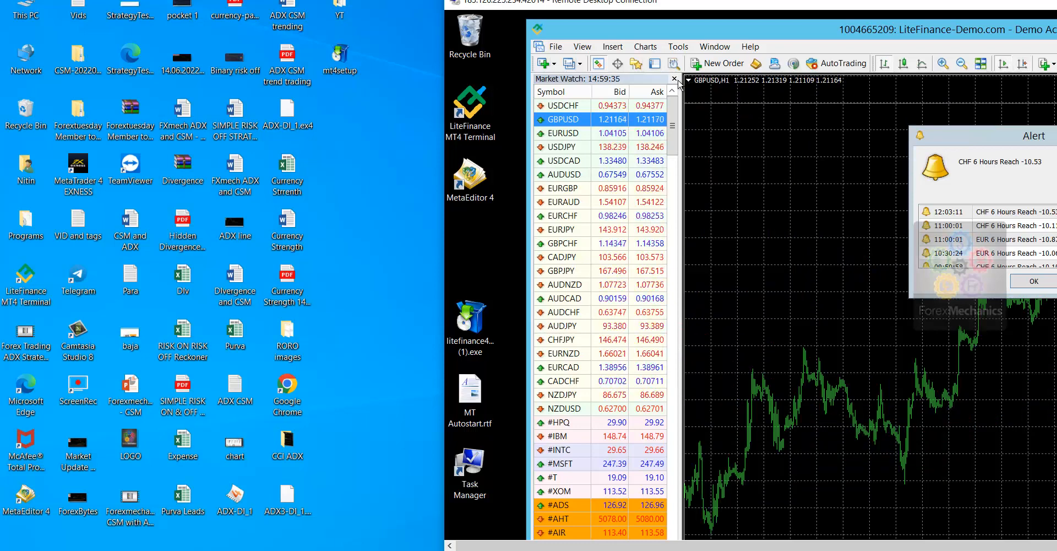
# - Open the Navigator to view the available indicators, and close it to leave only the GBPUSD chart
pyautogui.click(637, 65)
pyautogui.click(637, 65)
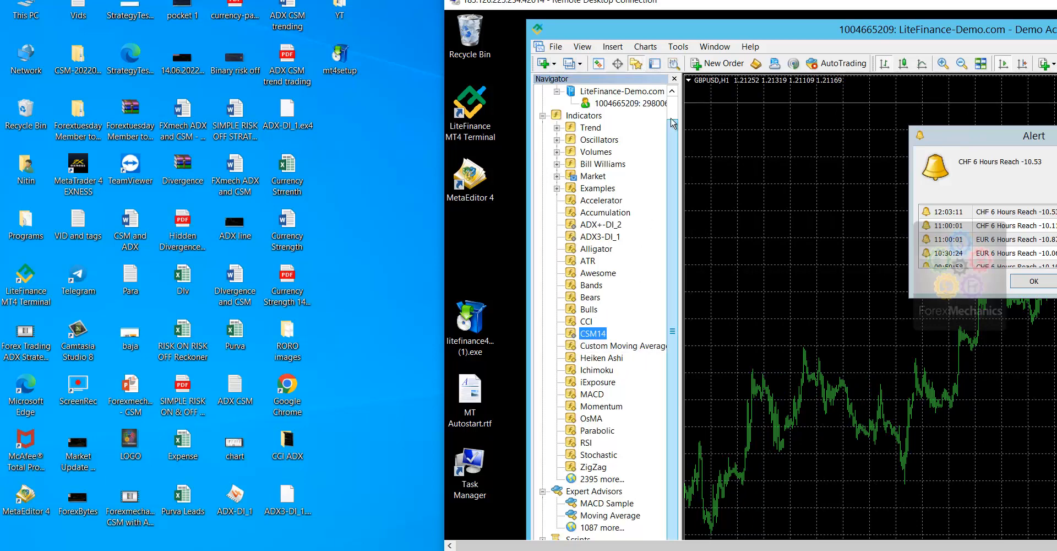
pyautogui.click(674, 79)
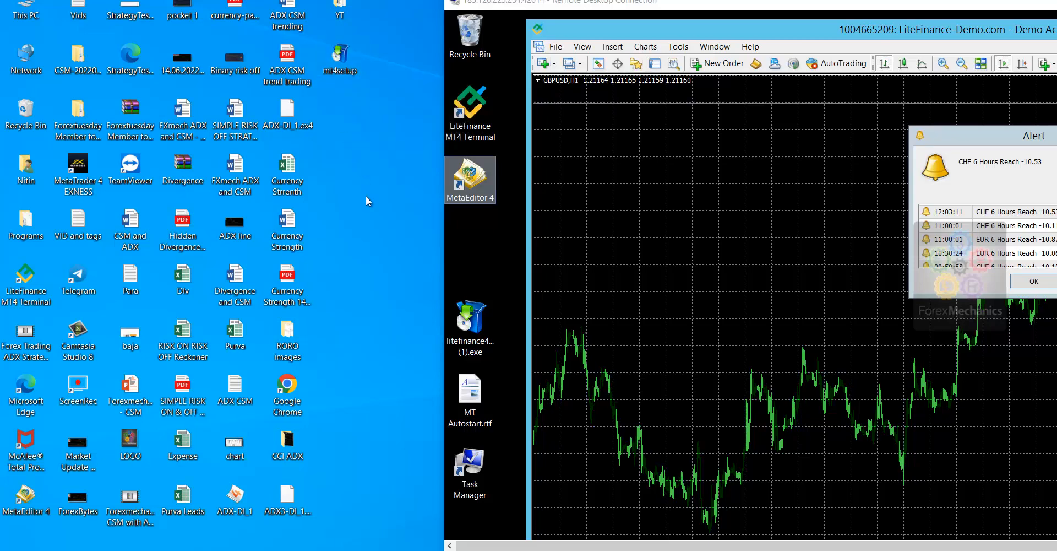
# - Copy the ADX-DI_1.ex4 indicator file from the local desktop and paste it onto the remote desktop
pyautogui.click(290, 113)
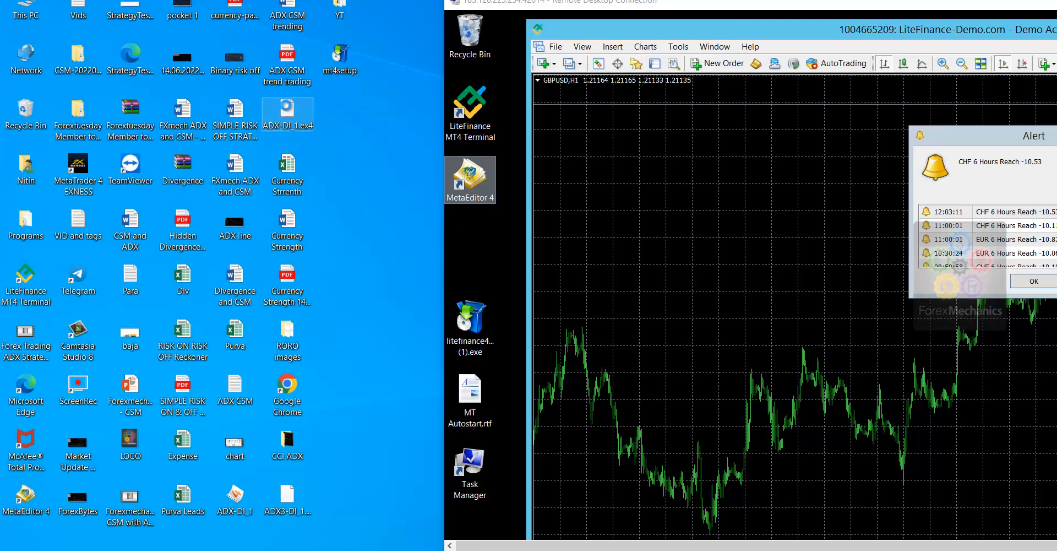
pyautogui.rightClick(286, 106)
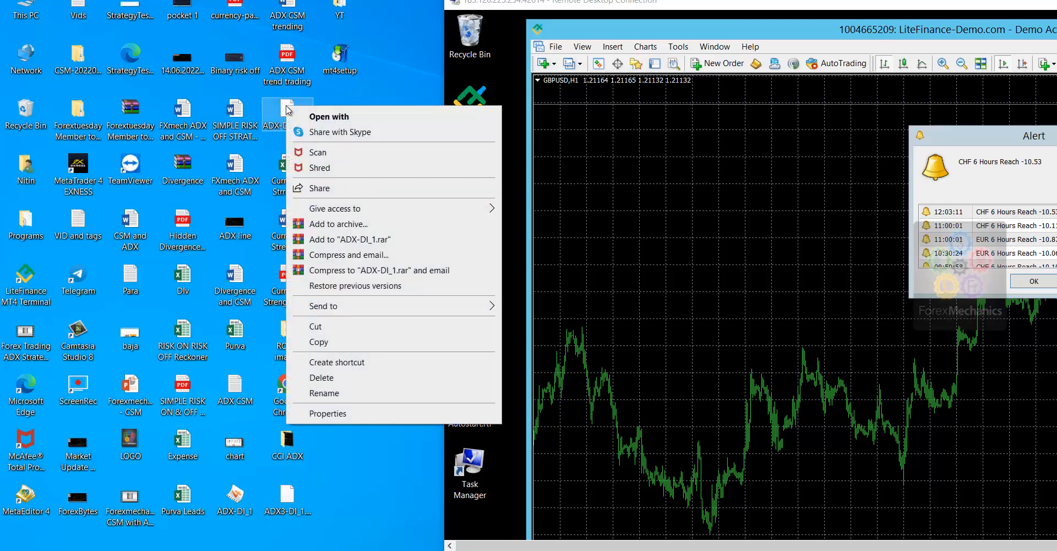
pyautogui.click(357, 343)
pyautogui.click(469, 266)
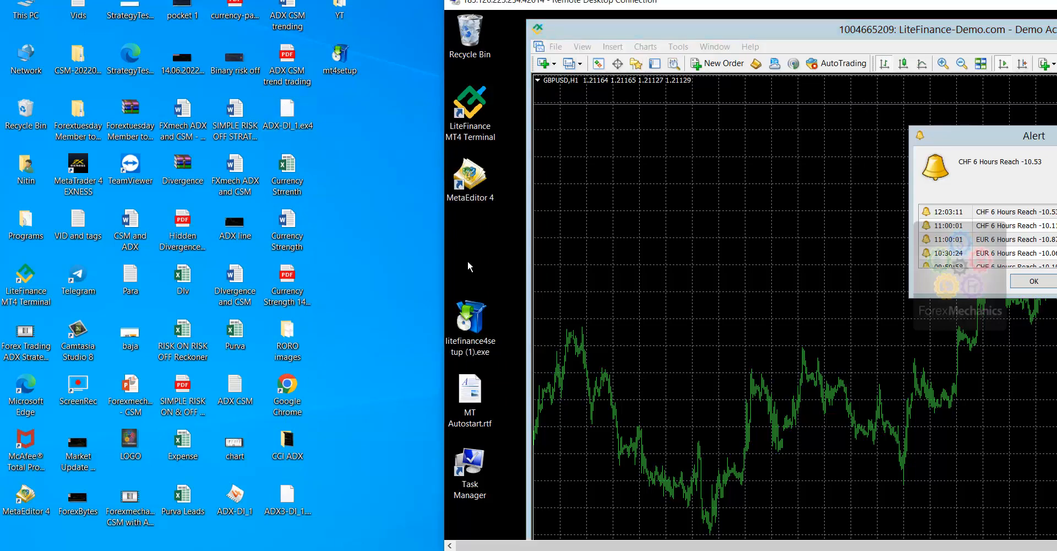
pyautogui.rightClick(468, 262)
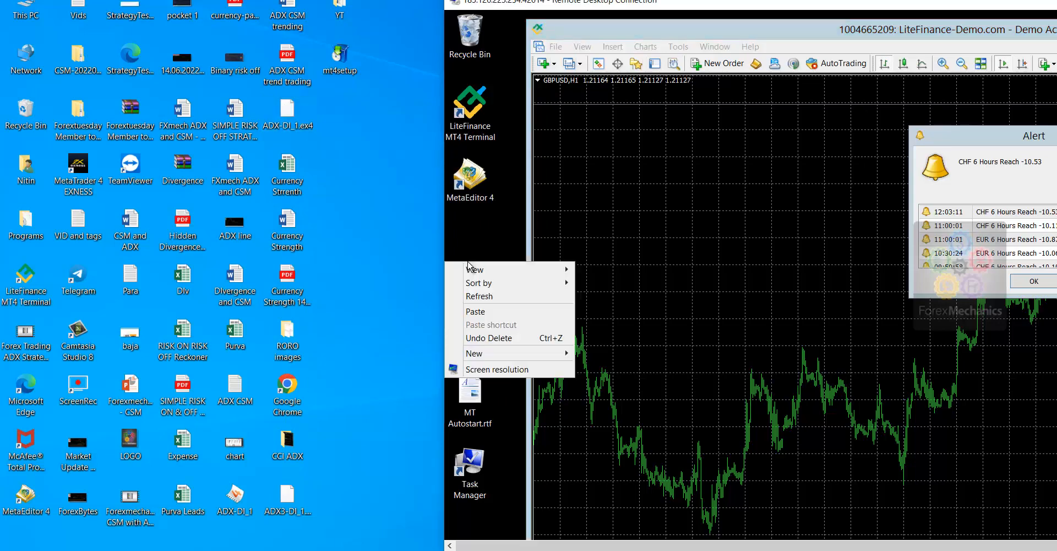
pyautogui.click(475, 312)
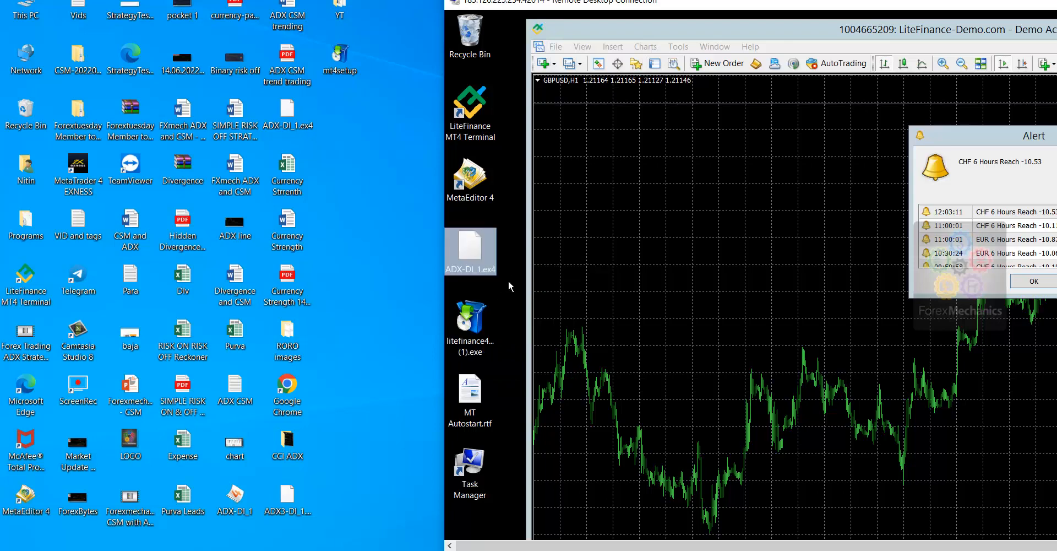
# - Copy the ADX-DI_1.ex4 file on the remote desktop and open the MQL4 folder inside the MT4 terminal's data folder
pyautogui.rightClick(489, 257)
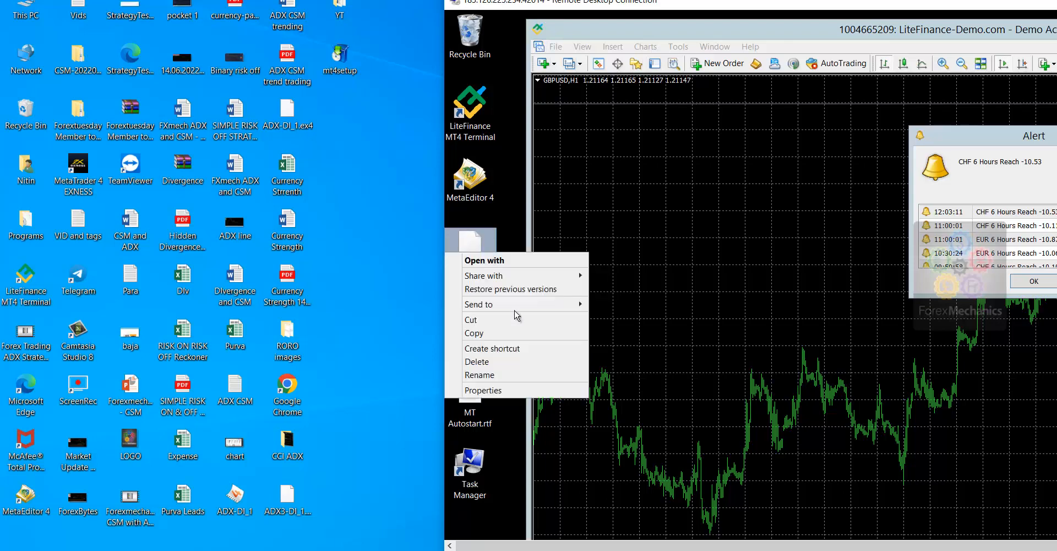
pyautogui.click(494, 333)
pyautogui.click(554, 49)
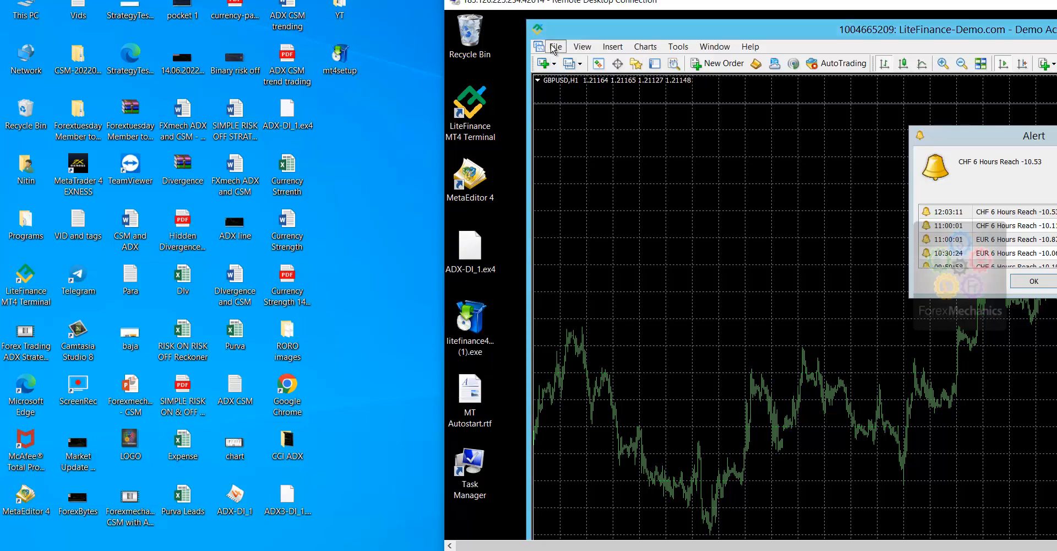
pyautogui.click(525, 177)
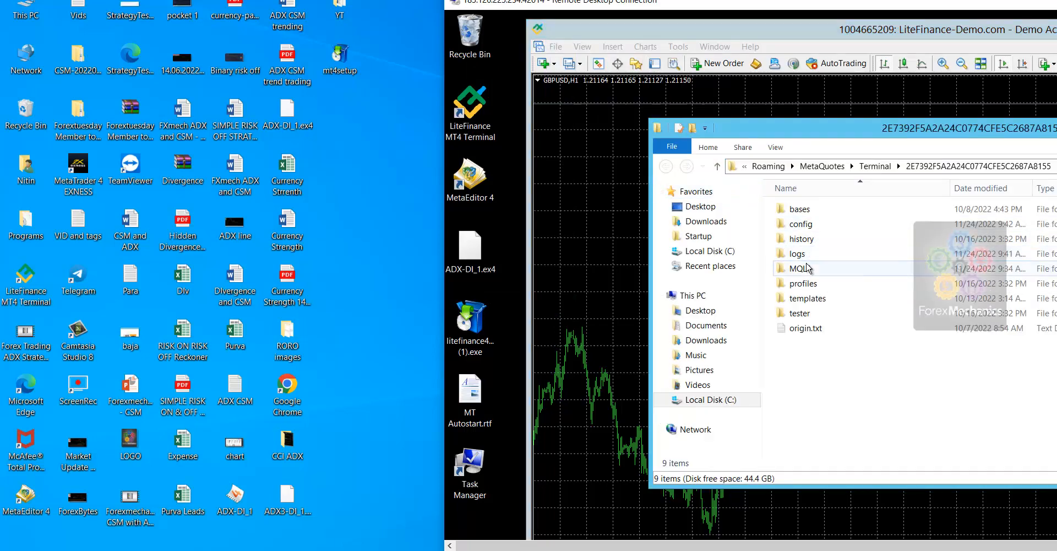
pyautogui.doubleClick(801, 268)
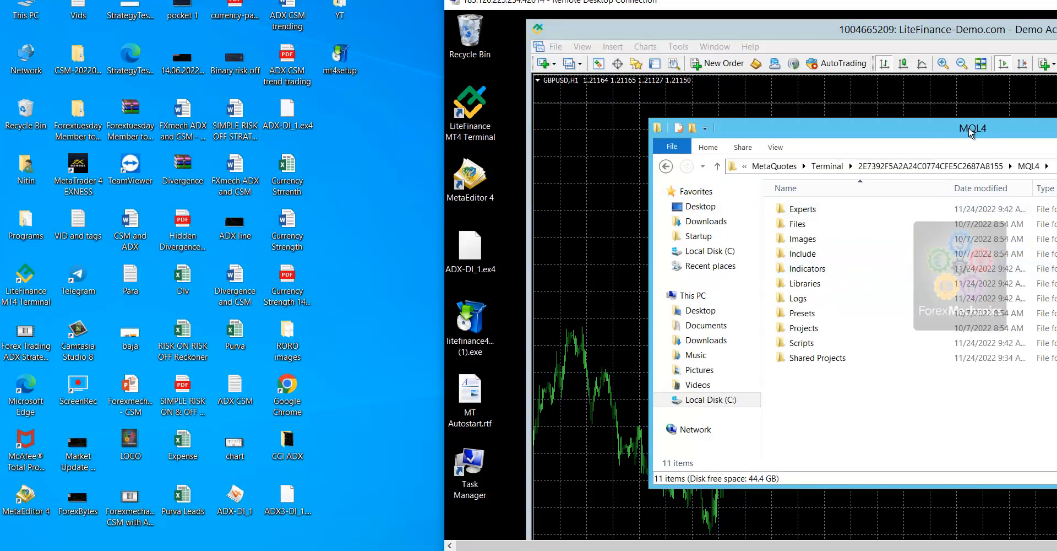
# - Move the MQL4 folder window fully into view to show its subfolders, and close it
pyautogui.moveTo(970, 132); pyautogui.dragTo(805, 158)
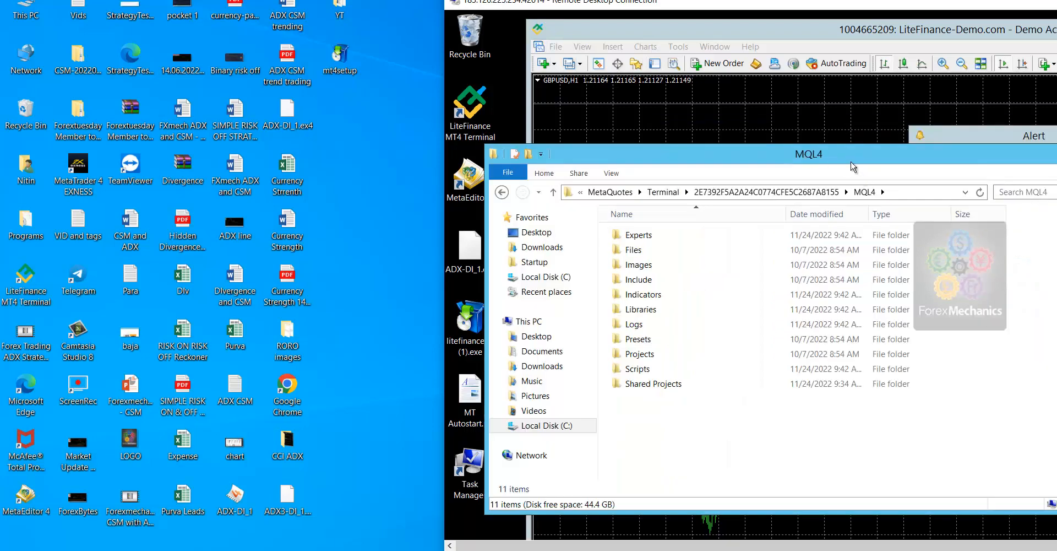
pyautogui.moveTo(707, 159); pyautogui.dragTo(559, 162)
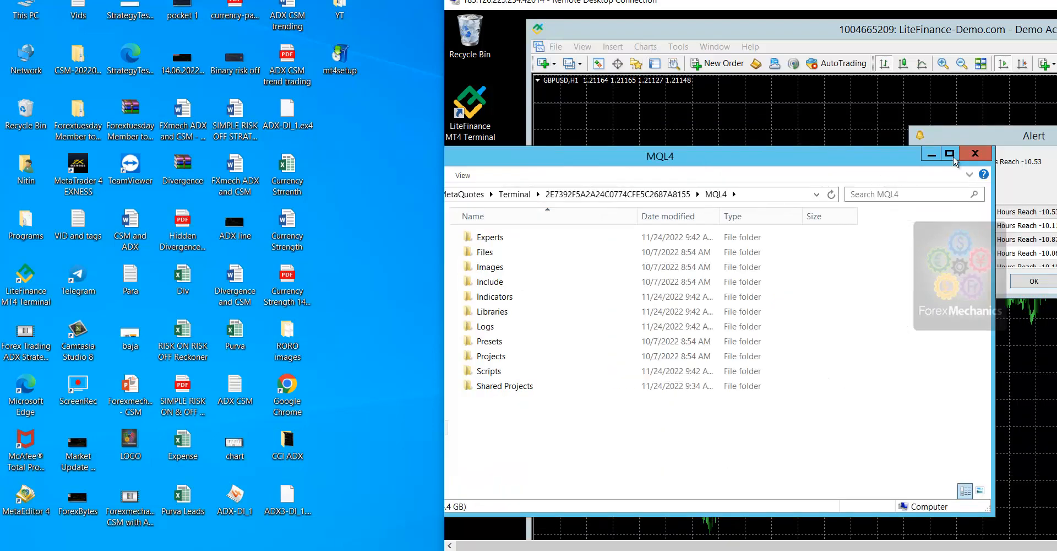
pyautogui.click(977, 155)
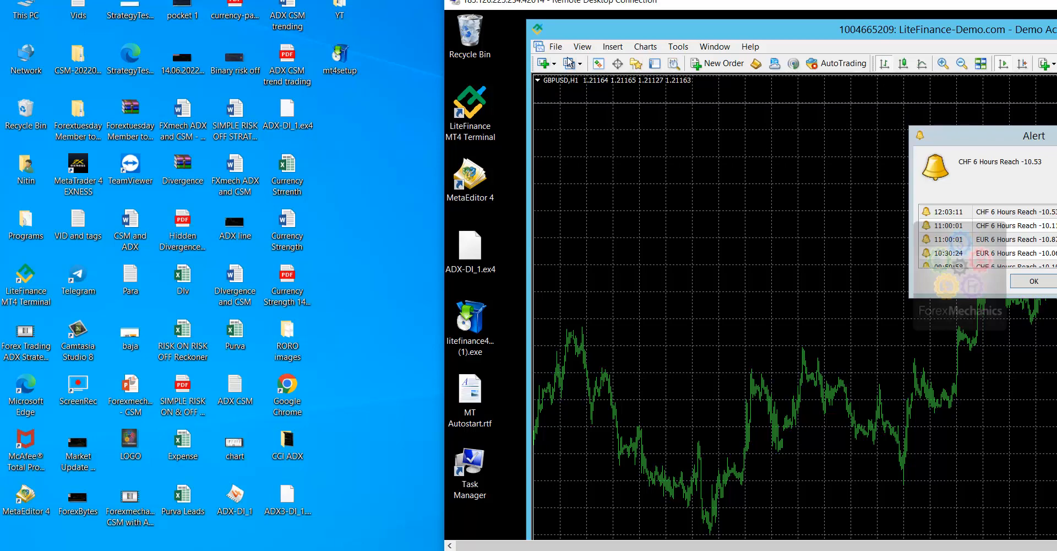
# - Move the Remote Desktop window slightly upward over the local desktop
pyautogui.click(519, 202)
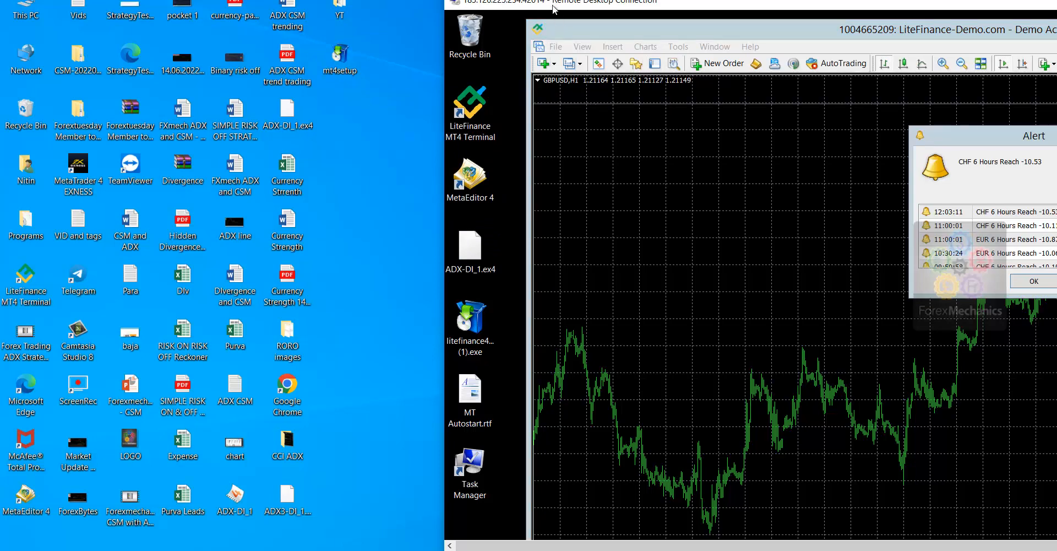
pyautogui.moveTo(554, 8)
pyautogui.mouseDown()
pyautogui.moveTo(440, 24)
pyautogui.moveTo(553, 9)
pyautogui.moveTo(551, 0)
pyautogui.mouseUp()
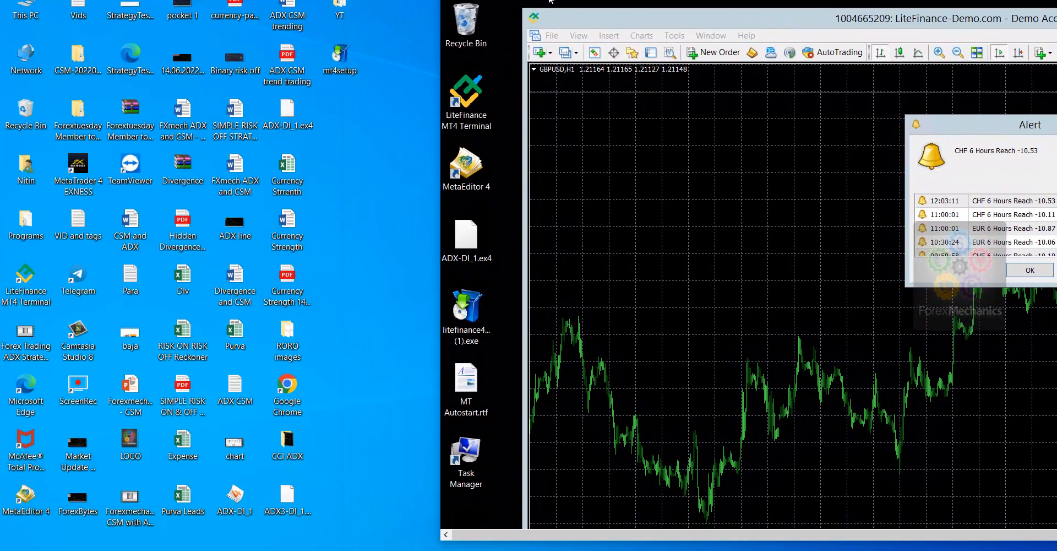